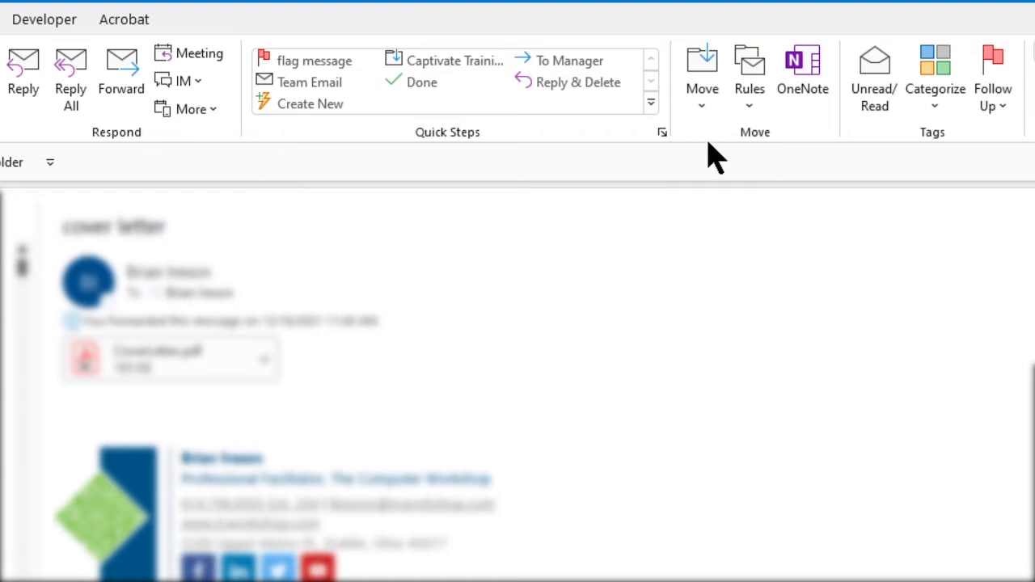
Step: Start an advanced rule from the open message, conditioned on its sender and on "cover letter" in the subject or body
click(750, 108)
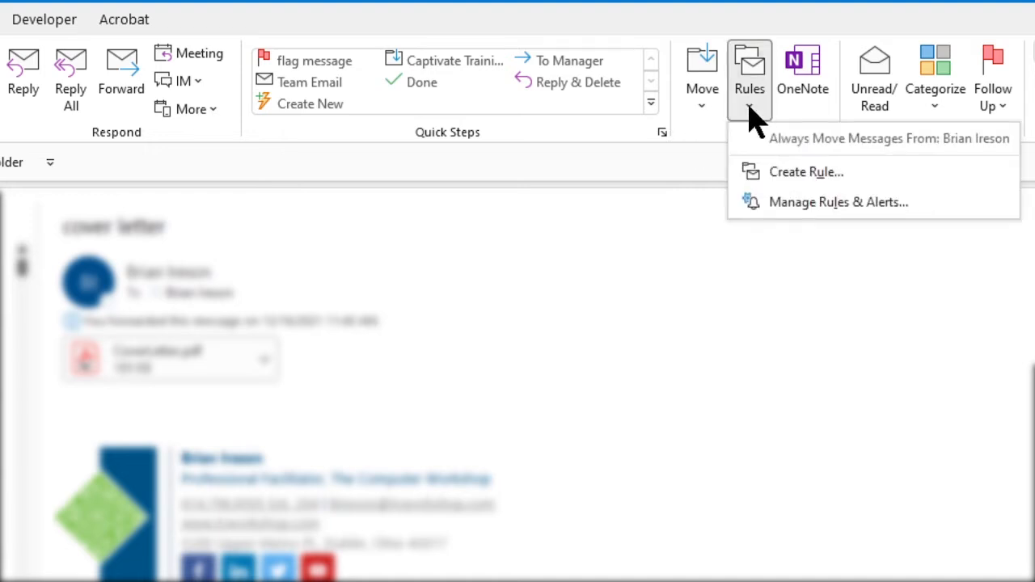
click(799, 180)
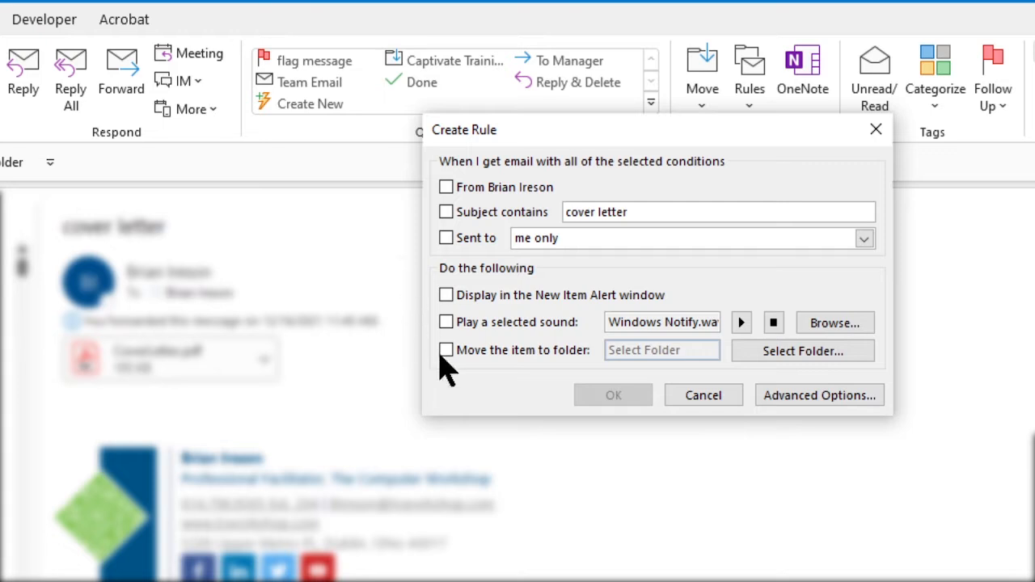
click(824, 408)
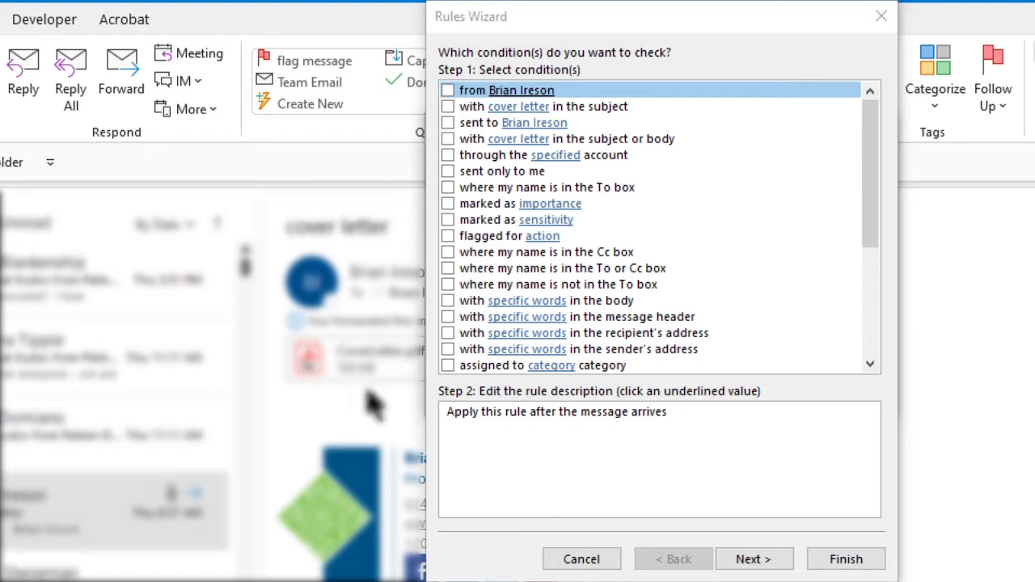
drag(868, 212, 720, 344)
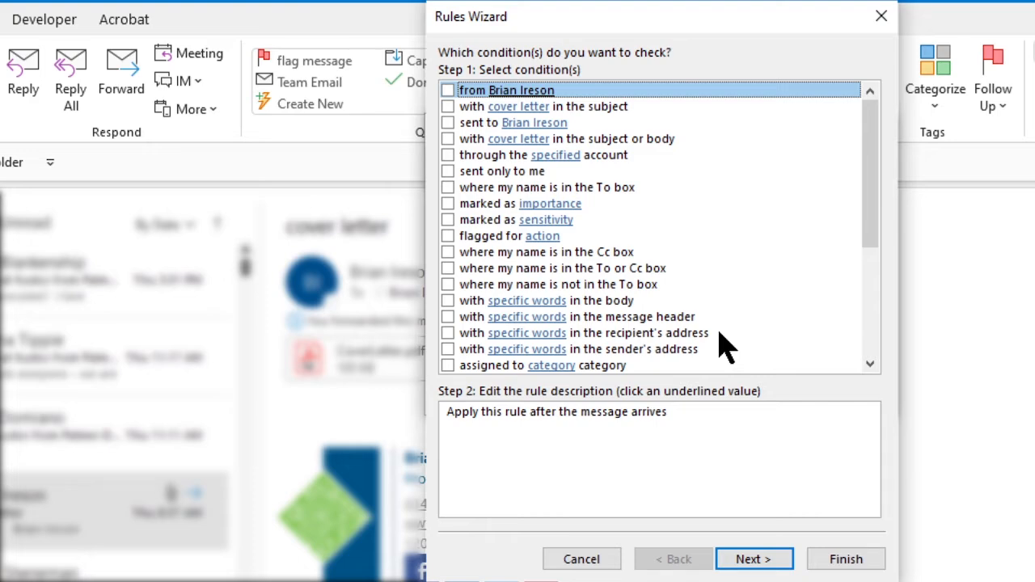
click(448, 91)
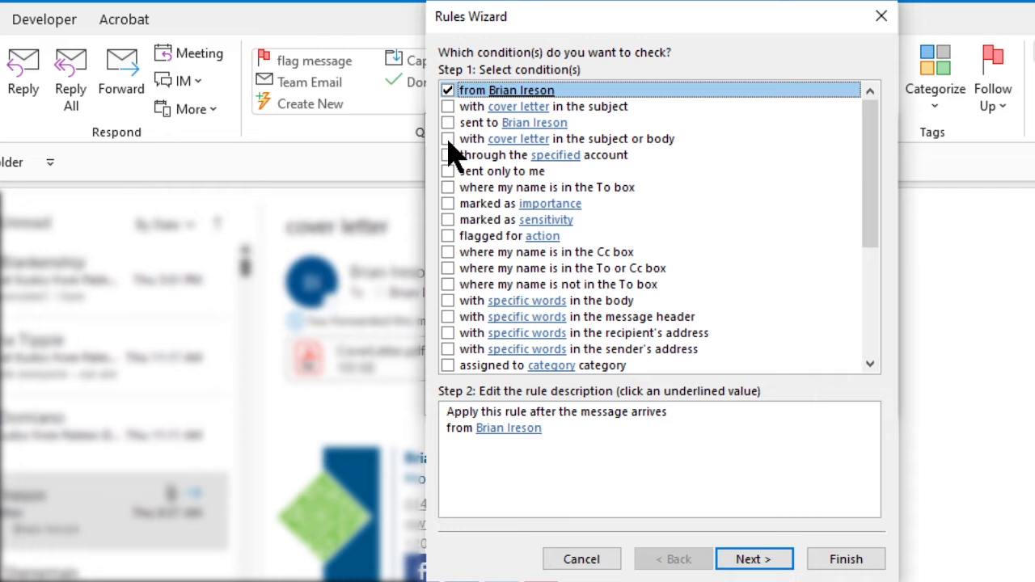
click(448, 139)
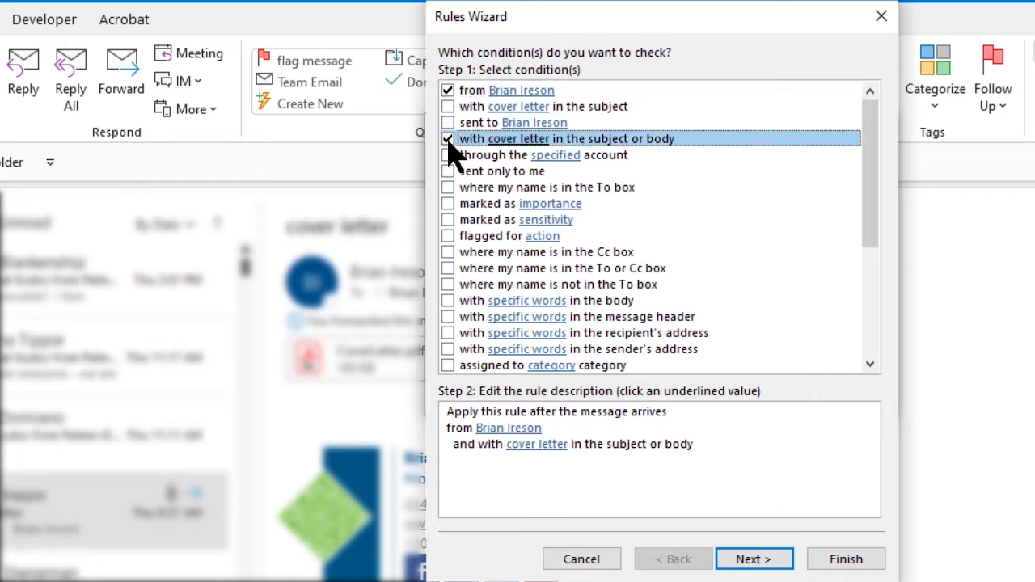
Step: Replace the person in the rule's sender condition with a different contact from the Global Address List
click(495, 491)
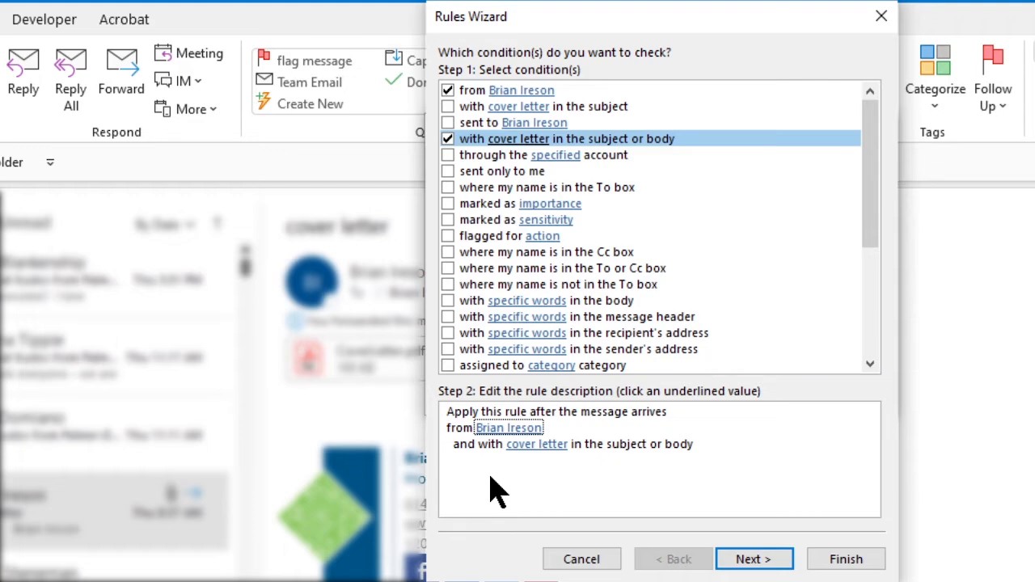
click(512, 430)
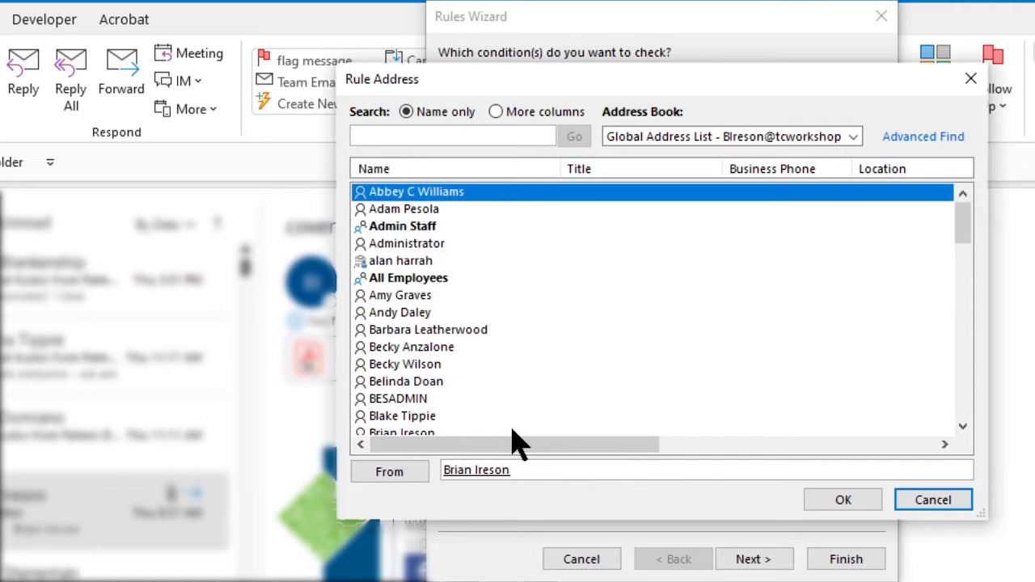
click(853, 139)
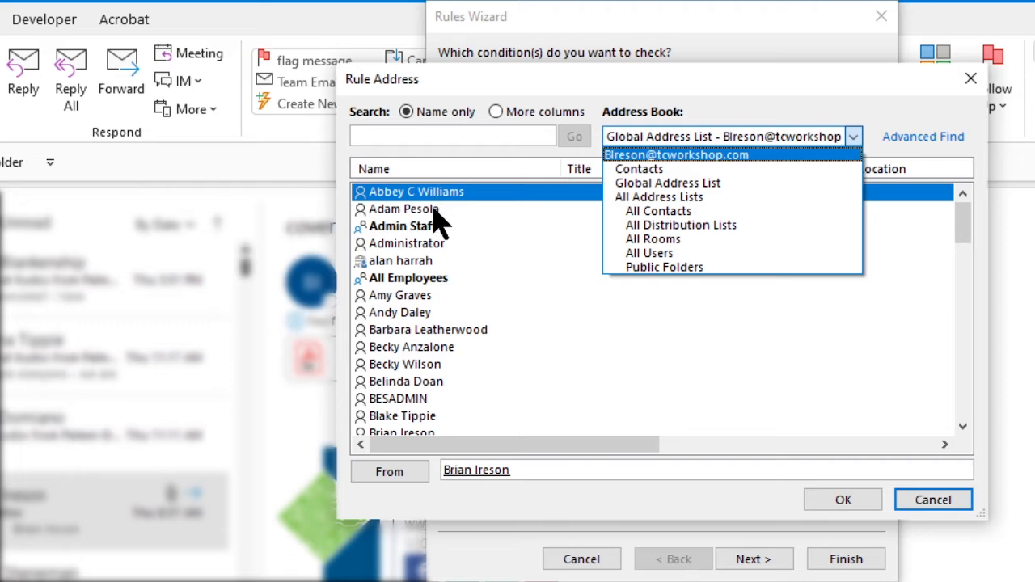
scroll(428, 380, down, 3)
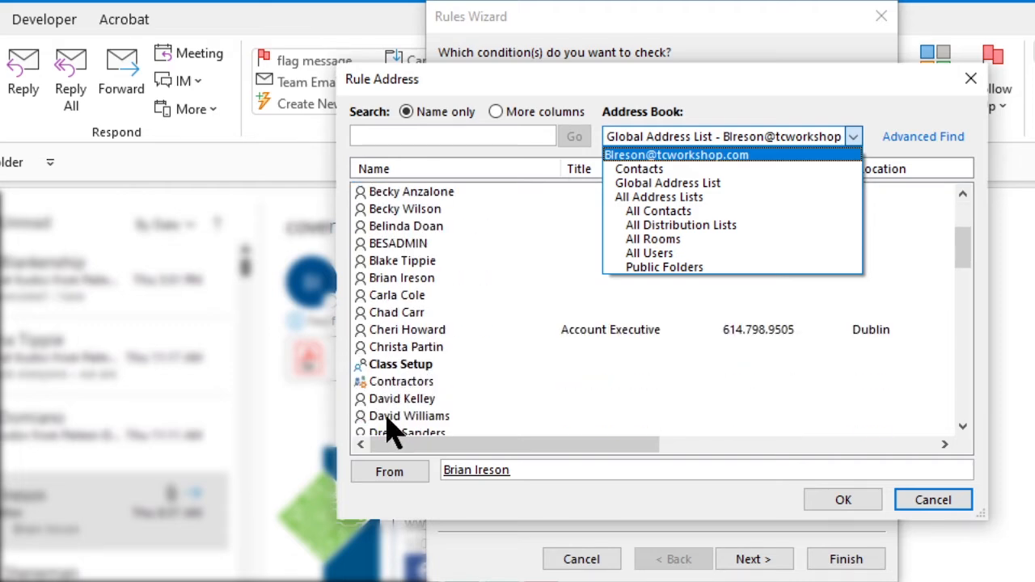
click(388, 427)
scroll(393, 428, down, 4)
double_click(406, 365)
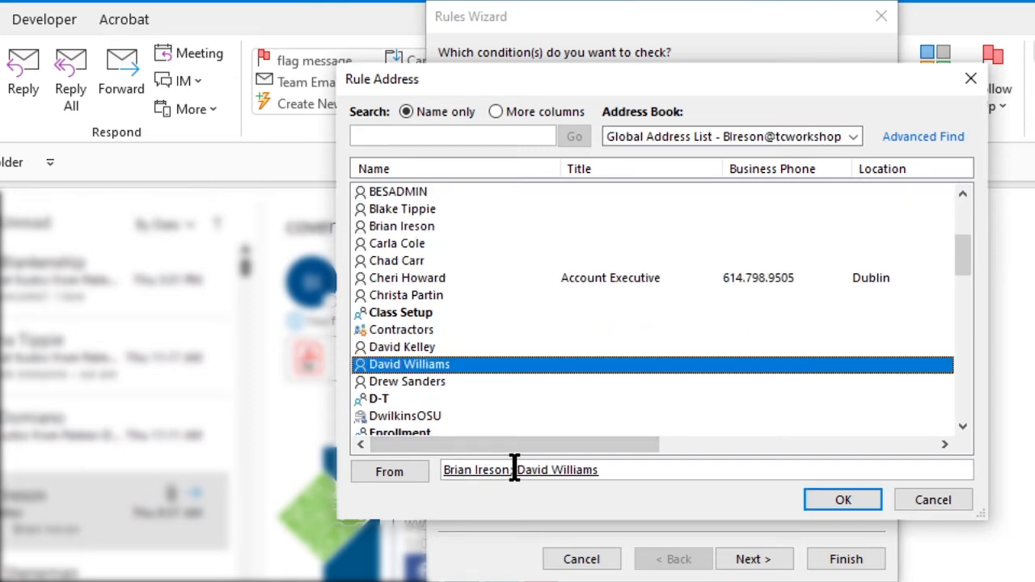
click(458, 469)
key(Delete)
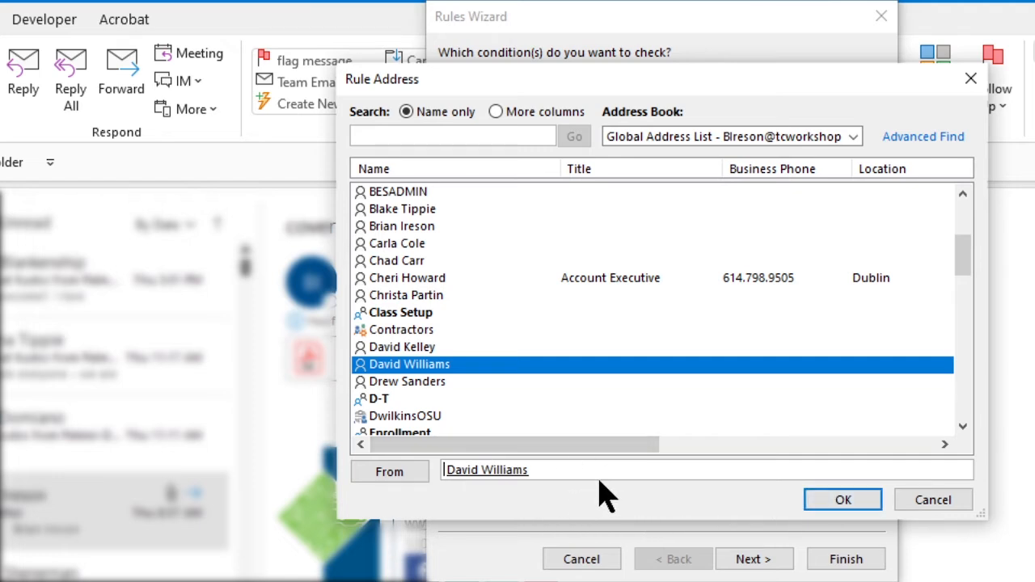
click(844, 501)
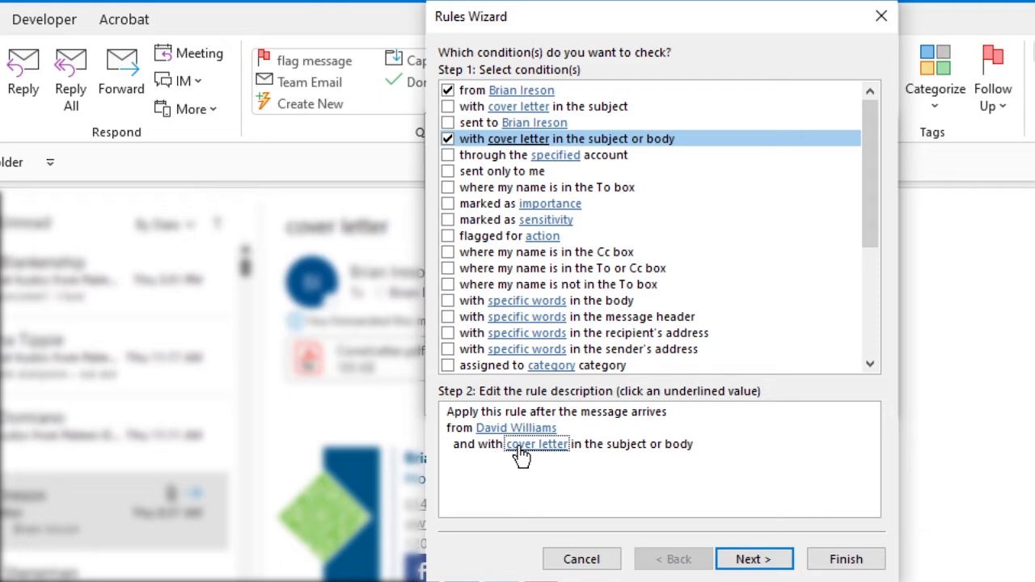
Step: Add "project" to the search words for the subject or body condition, alongside "cover letter"
click(533, 444)
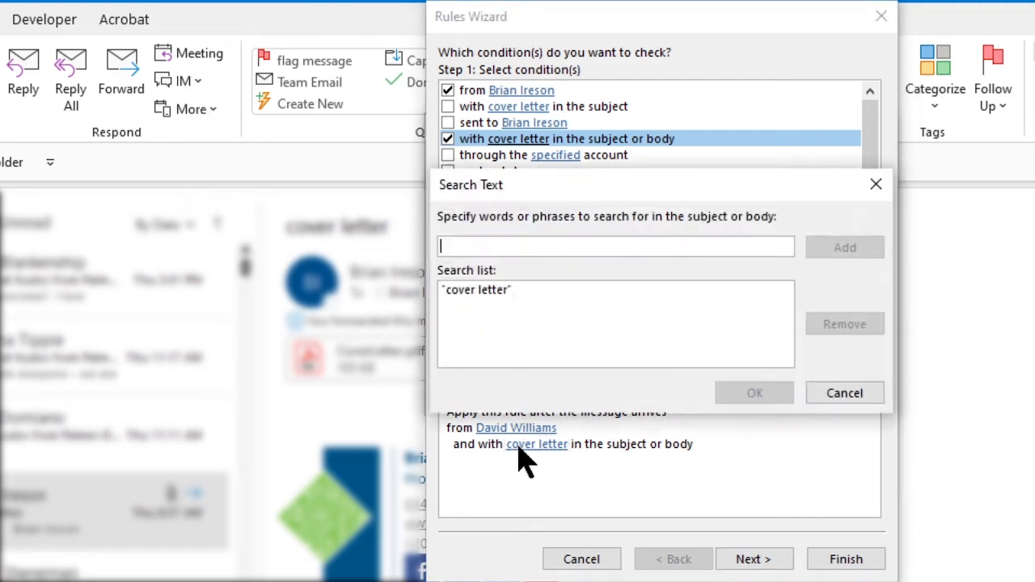
click(471, 245)
text(project)
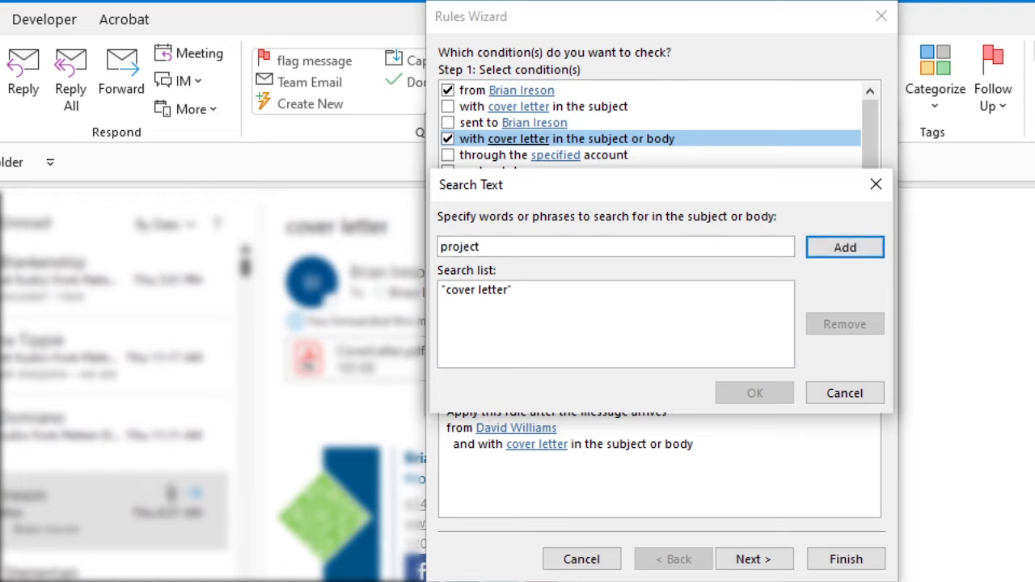
click(845, 248)
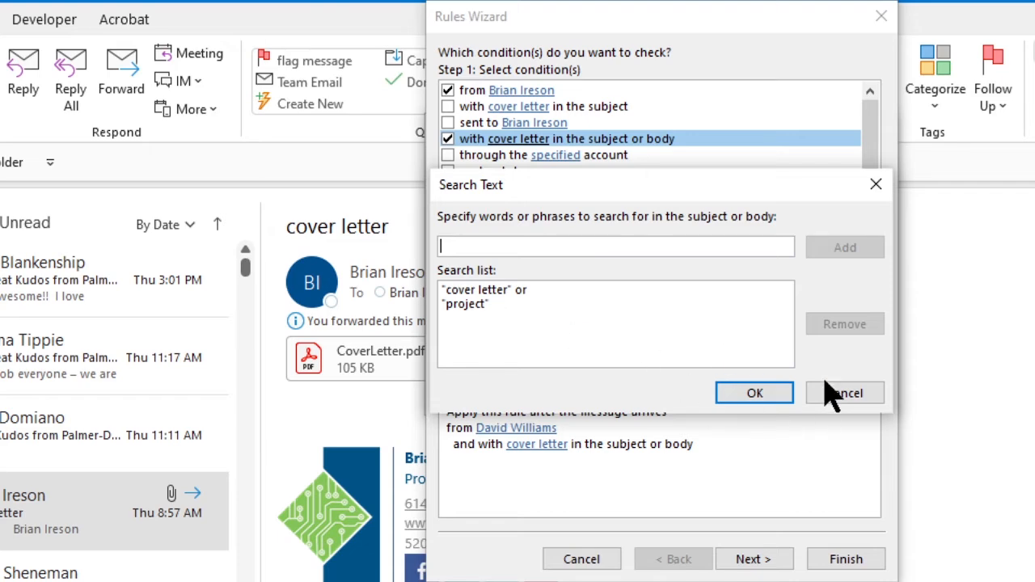
click(770, 395)
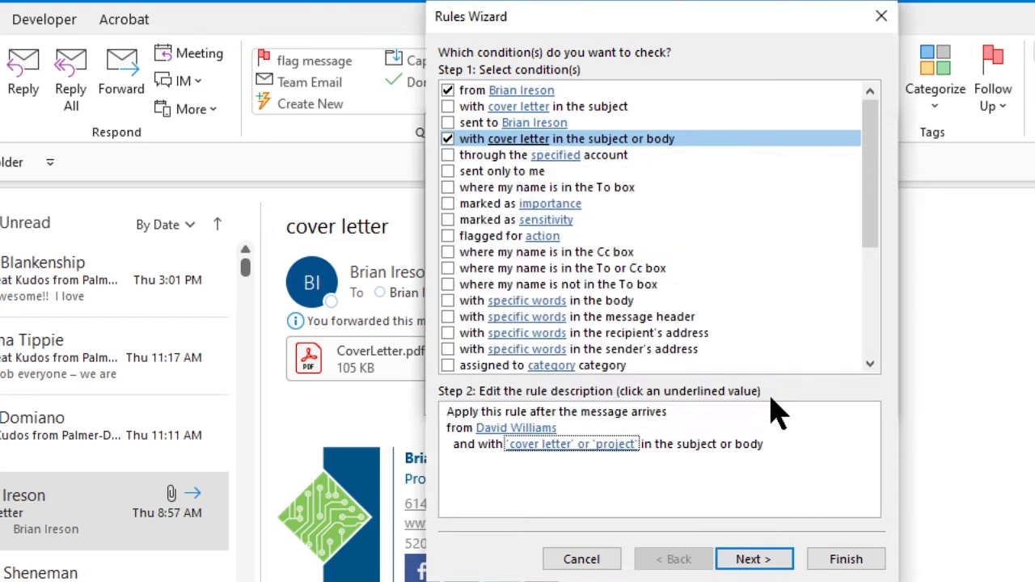
Step: Add the action that moves matching messages to a specified folder, creating a new mail folder named VideoProject under Inbox as the destination
click(754, 558)
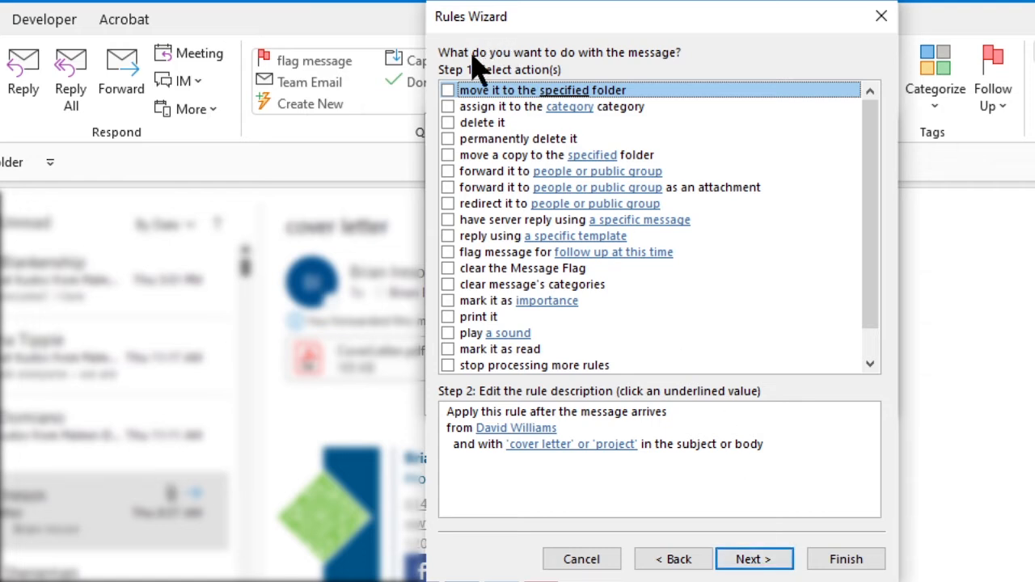
click(449, 91)
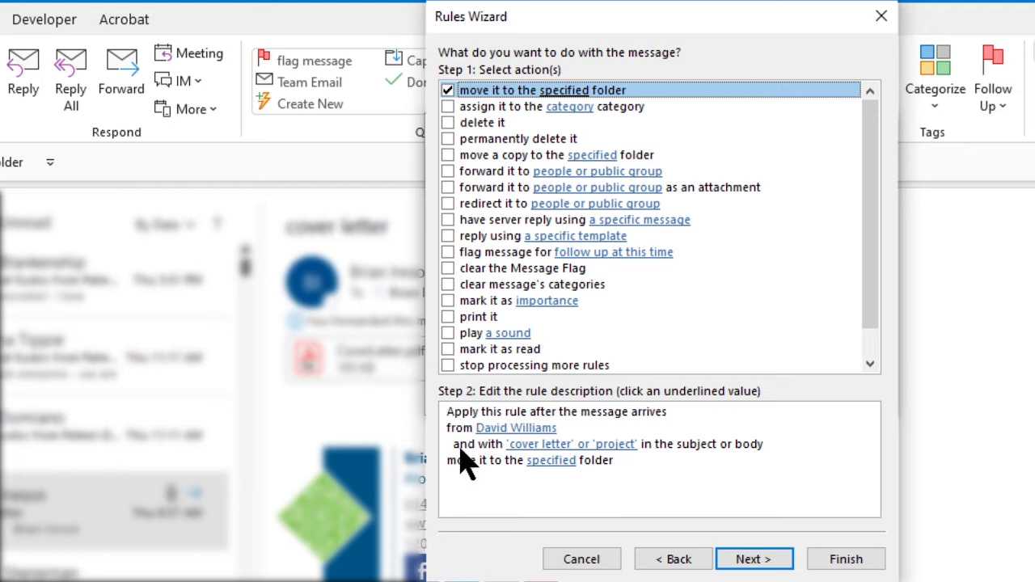
click(566, 462)
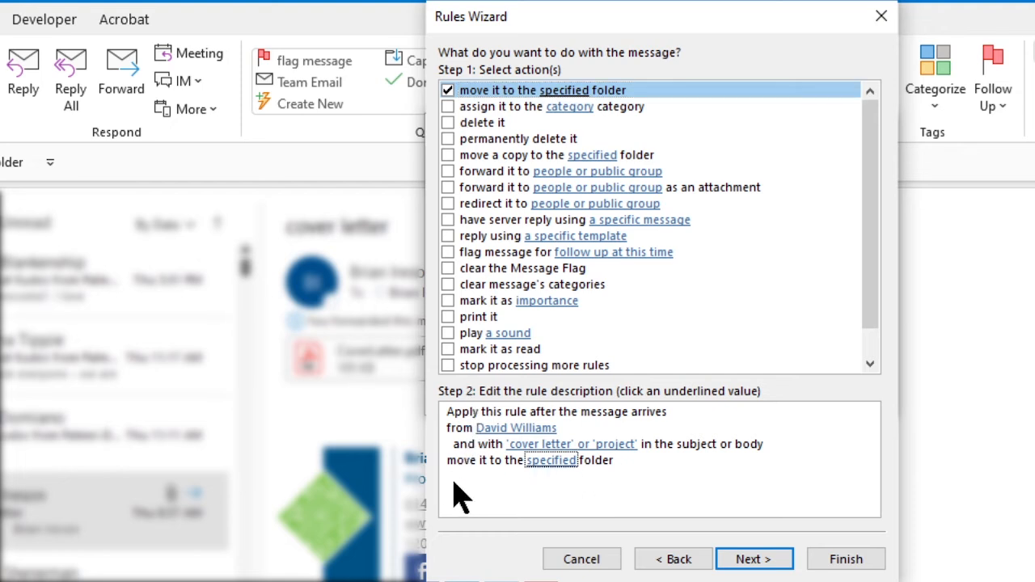
click(559, 469)
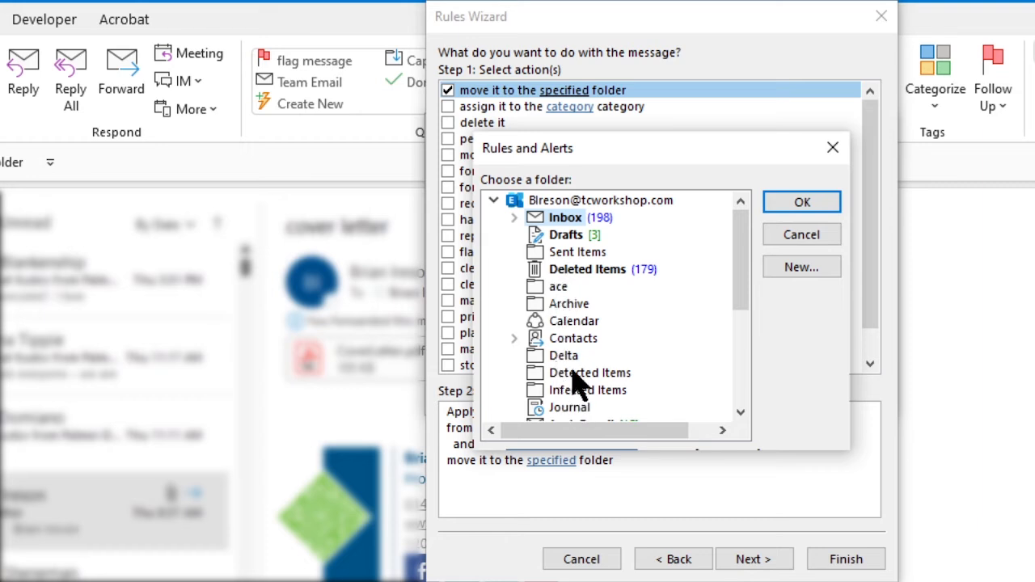
click(803, 278)
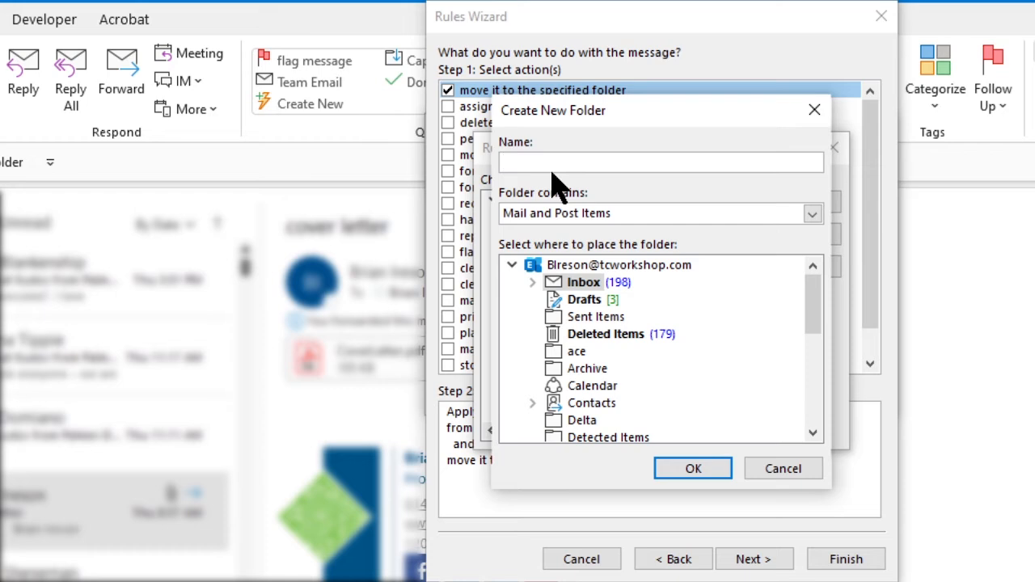
text(VideoProject)
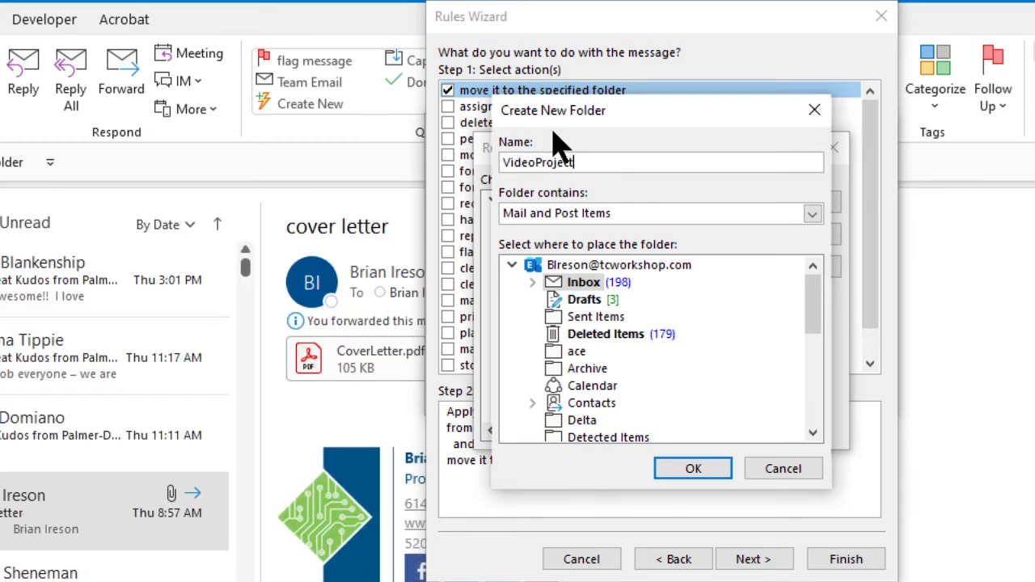
click(694, 469)
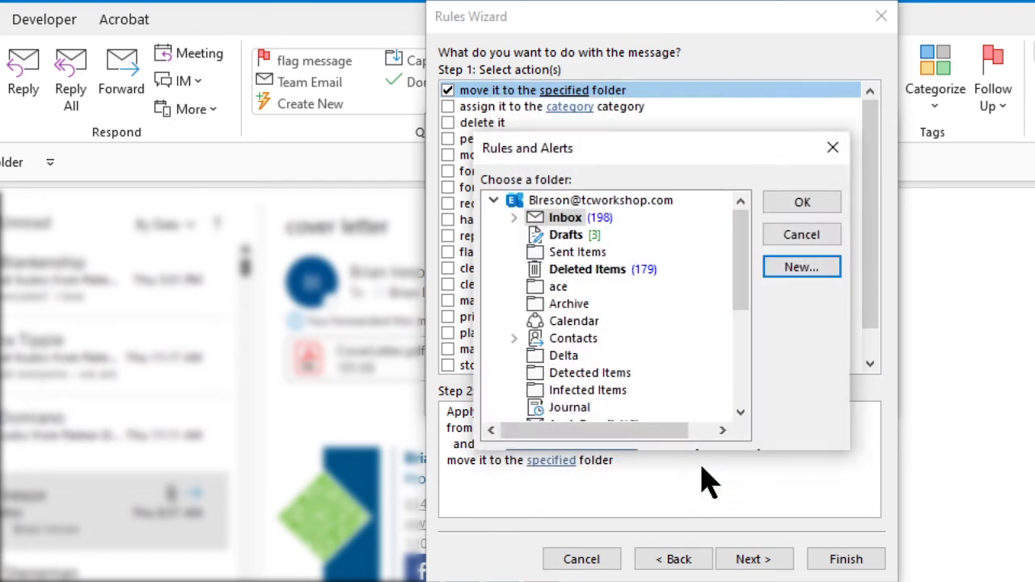
click(806, 207)
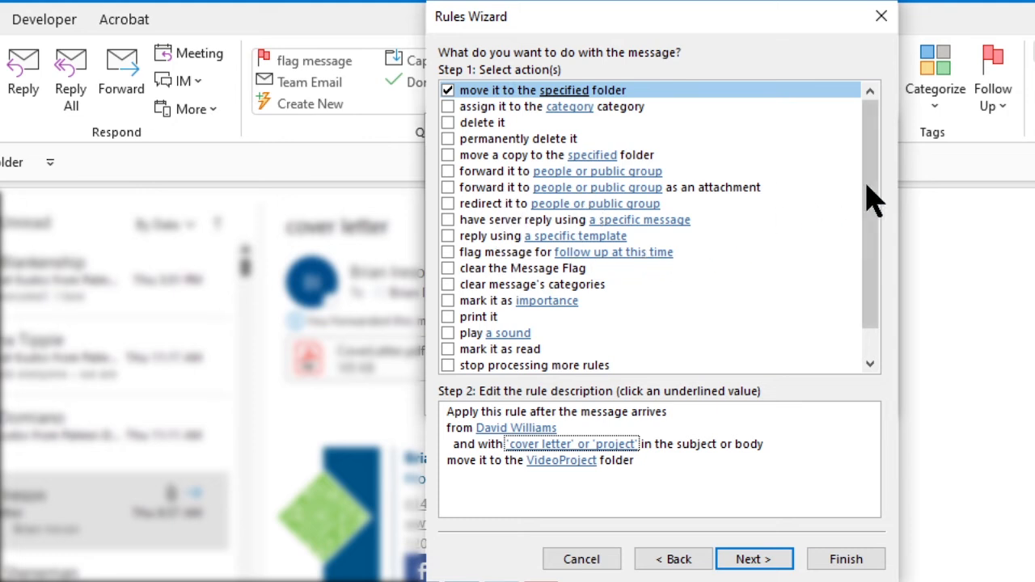
Step: Add an exception to the rule for messages marked with High importance
mouse_move(878, 203)
mouse_down()
mouse_move(878, 267)
mouse_move(877, 171)
mouse_move(880, 186)
mouse_up()
click(755, 560)
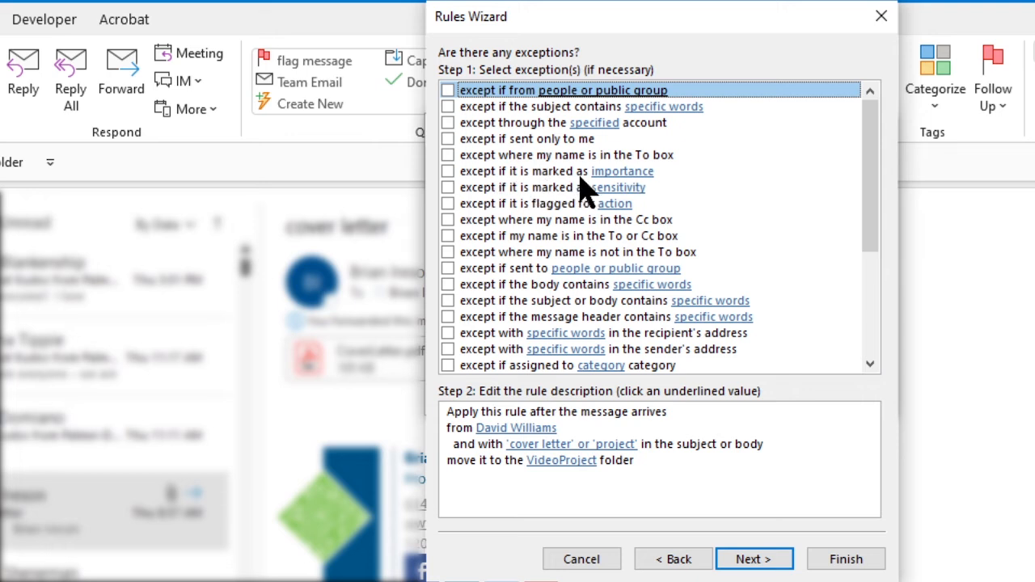
click(447, 171)
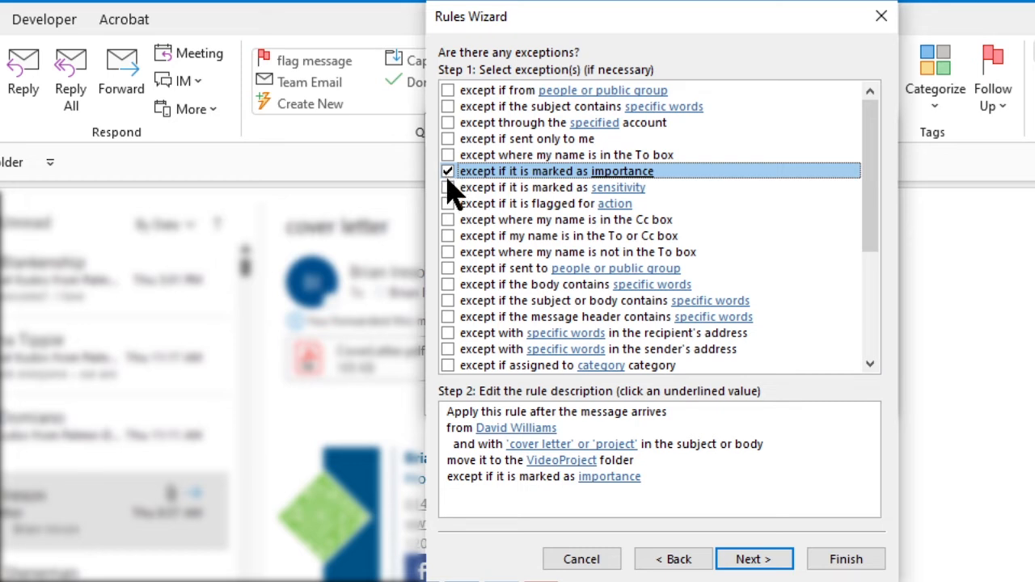
click(607, 480)
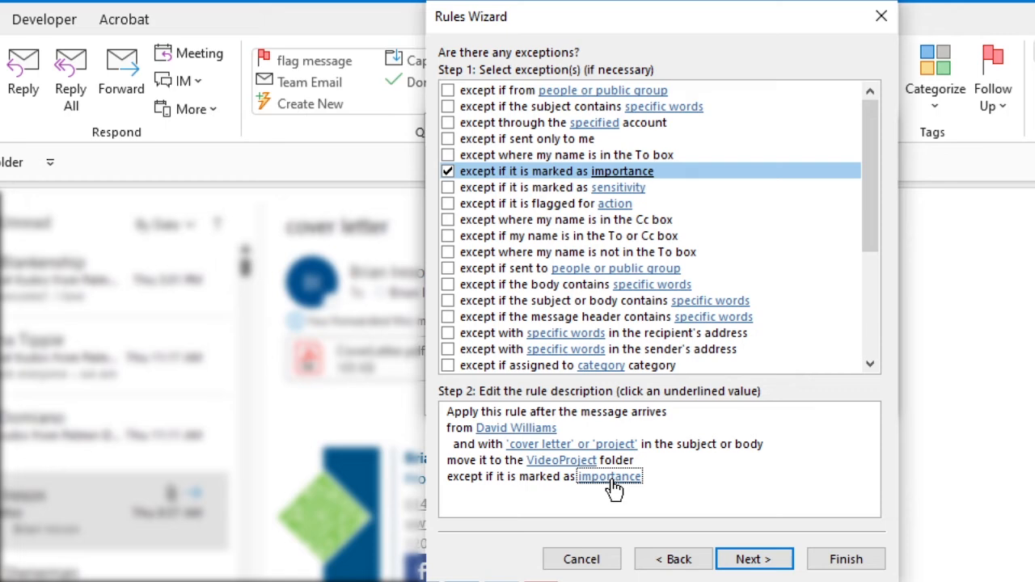
click(612, 481)
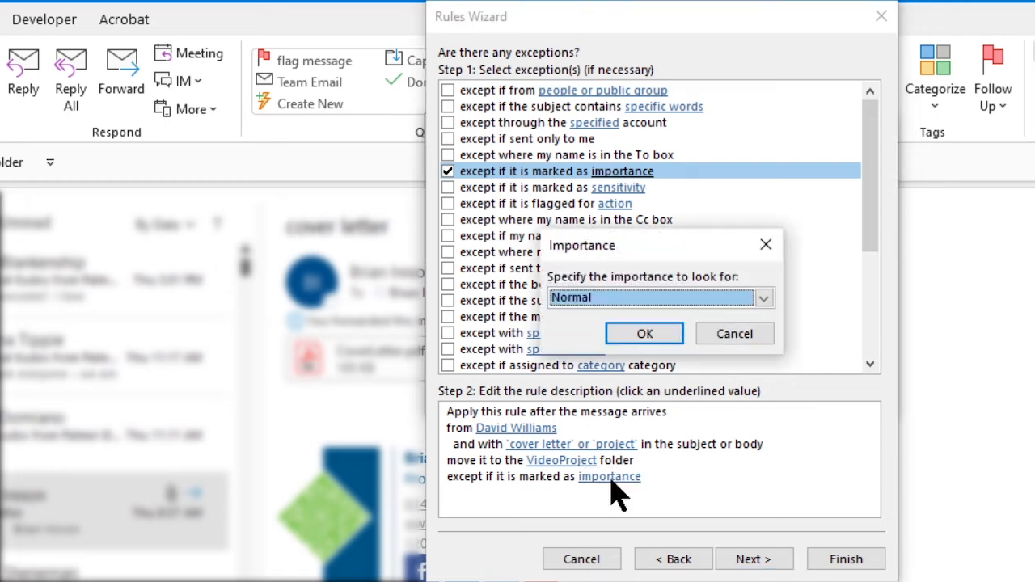
click(764, 297)
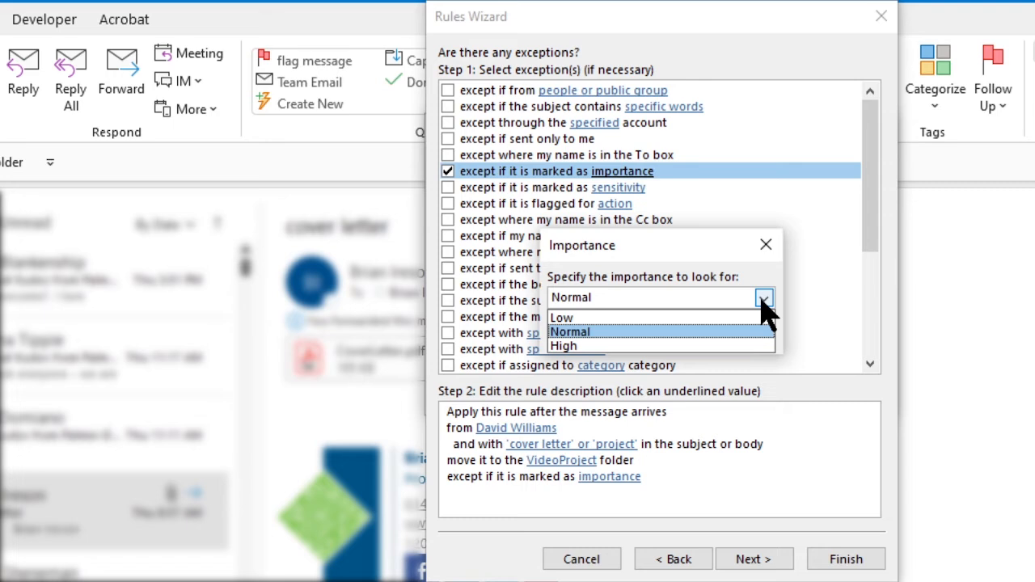
click(569, 347)
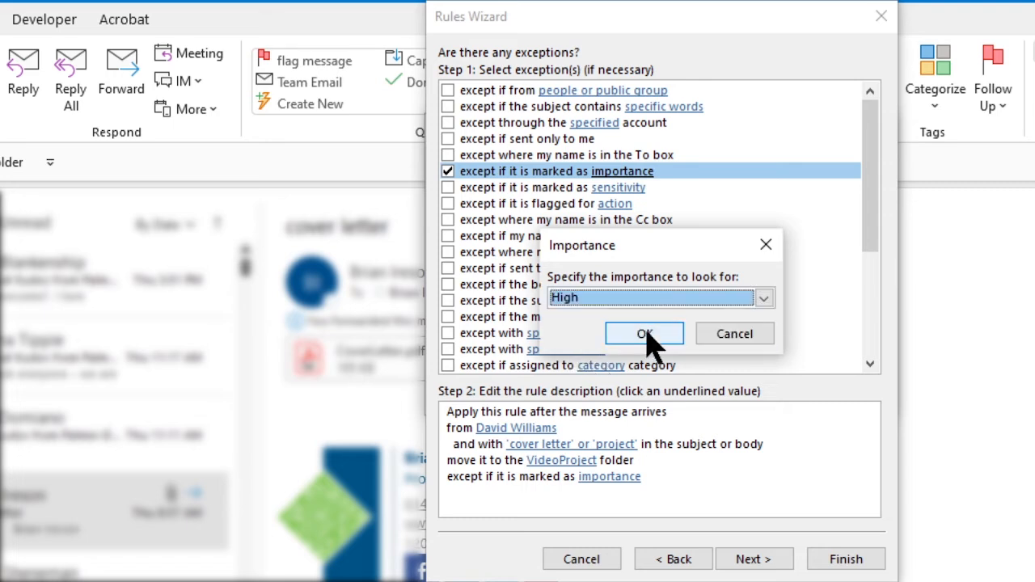
click(645, 334)
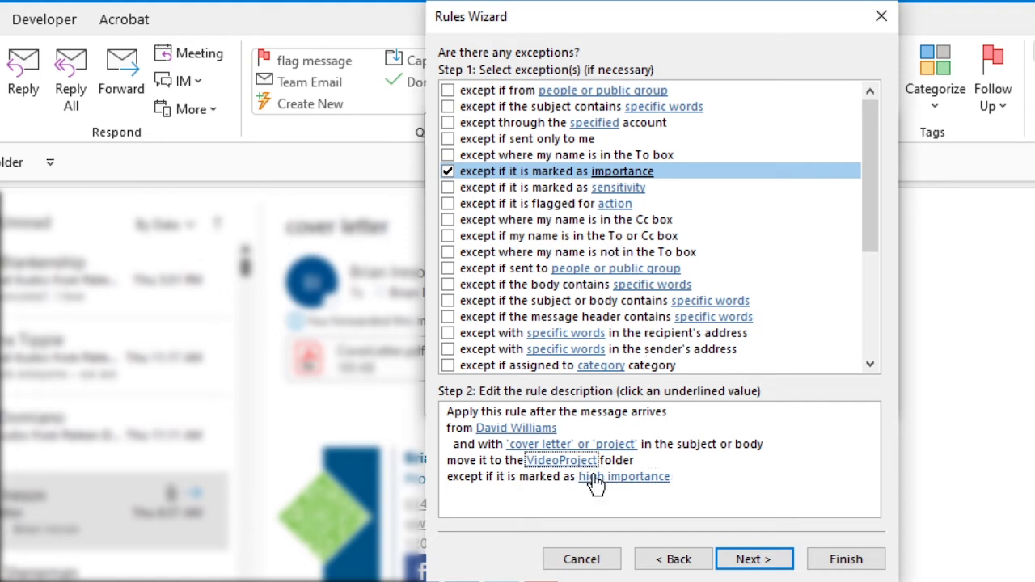
Step: Proceed to the final rule setup and name the rule Video Project
click(762, 561)
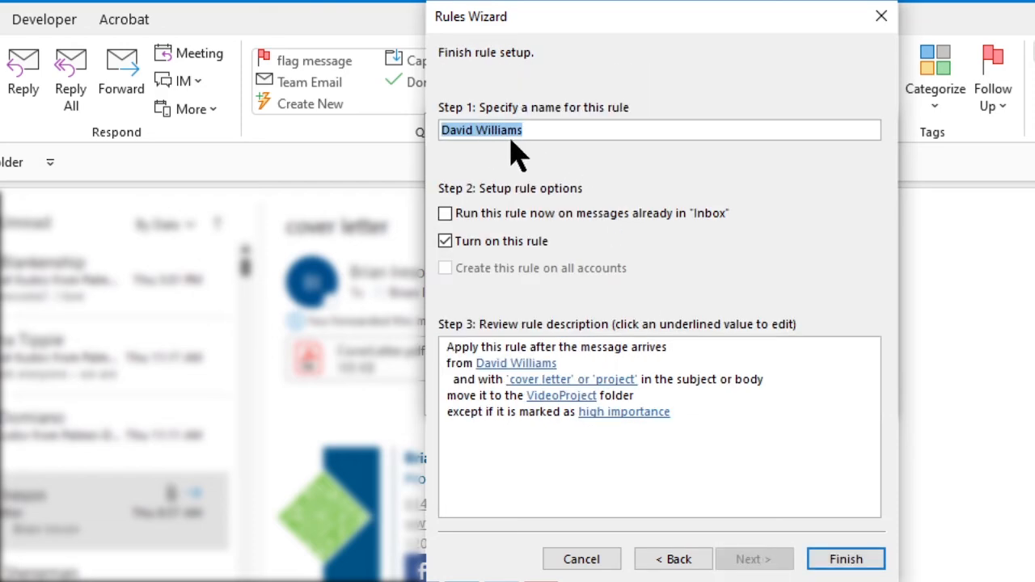
drag(552, 135, 389, 132)
text(Pro)
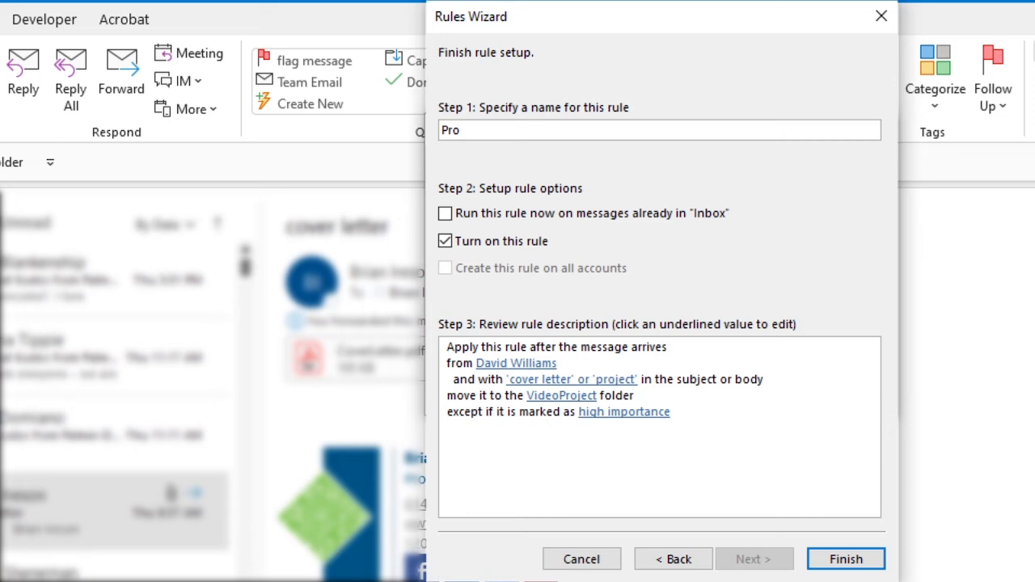
key(BackSpace)
key(BackSpace)
key(BackSpace)
text(Video Project)
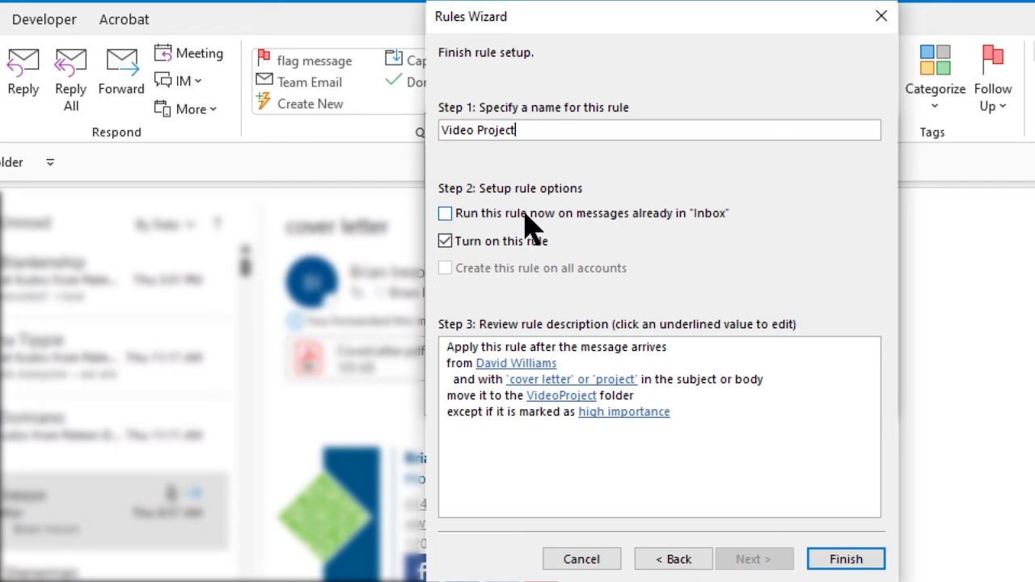
Step: Set the rule to run now on messages already in the Inbox and finish creating it
click(445, 216)
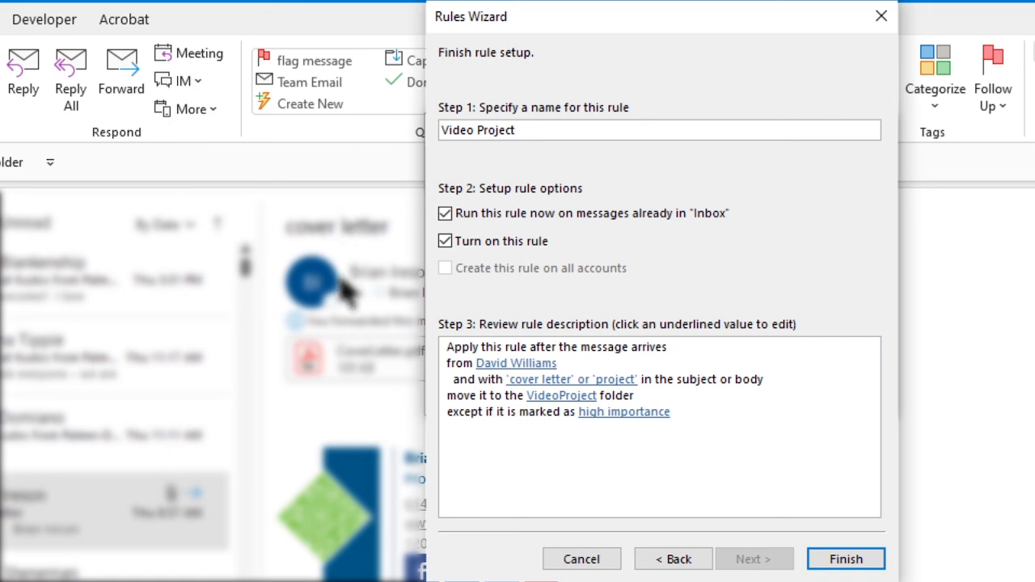
click(857, 566)
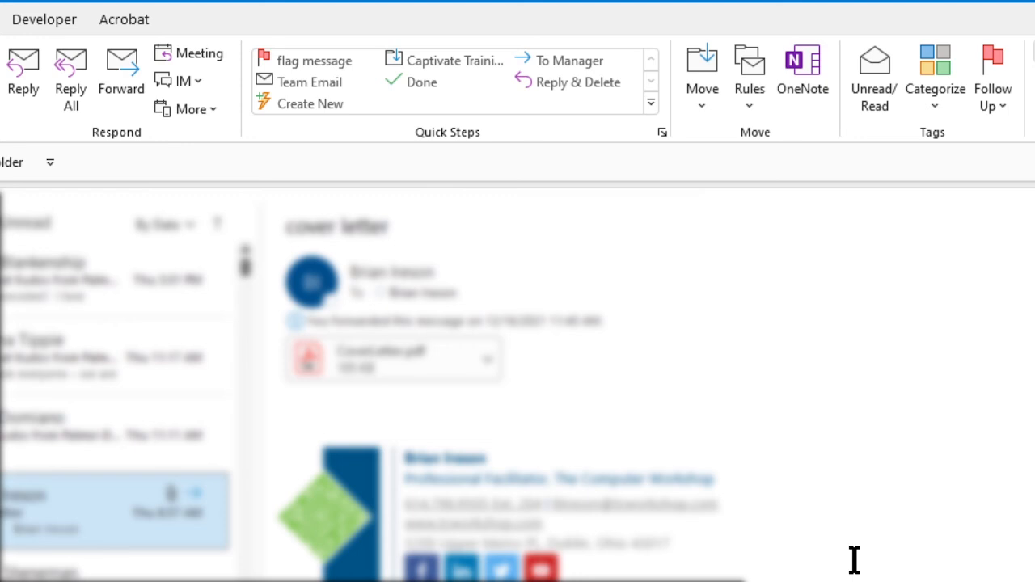
Step: Turn off the Video Project rule in the list of email rules and save the change
click(747, 106)
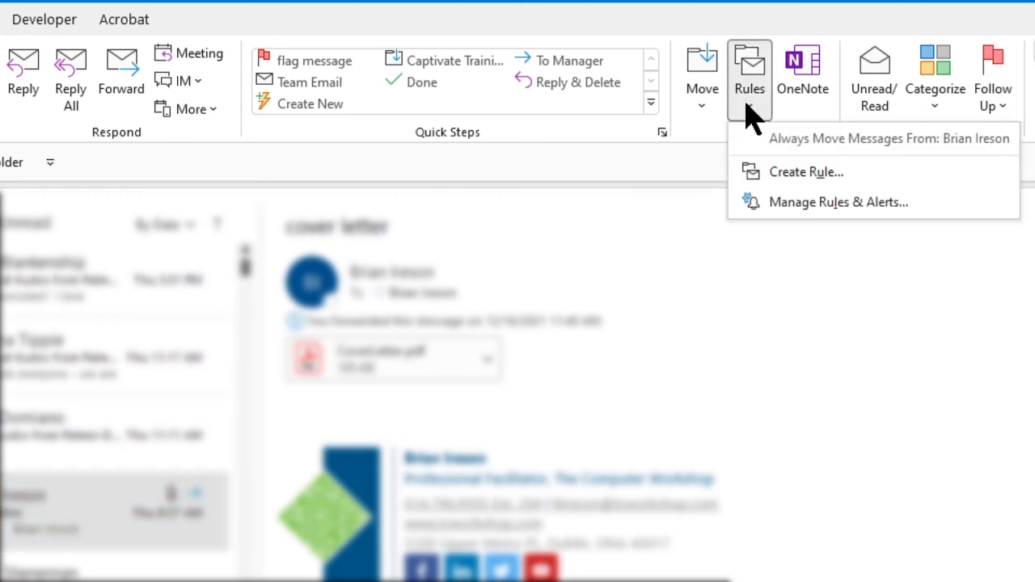
click(784, 204)
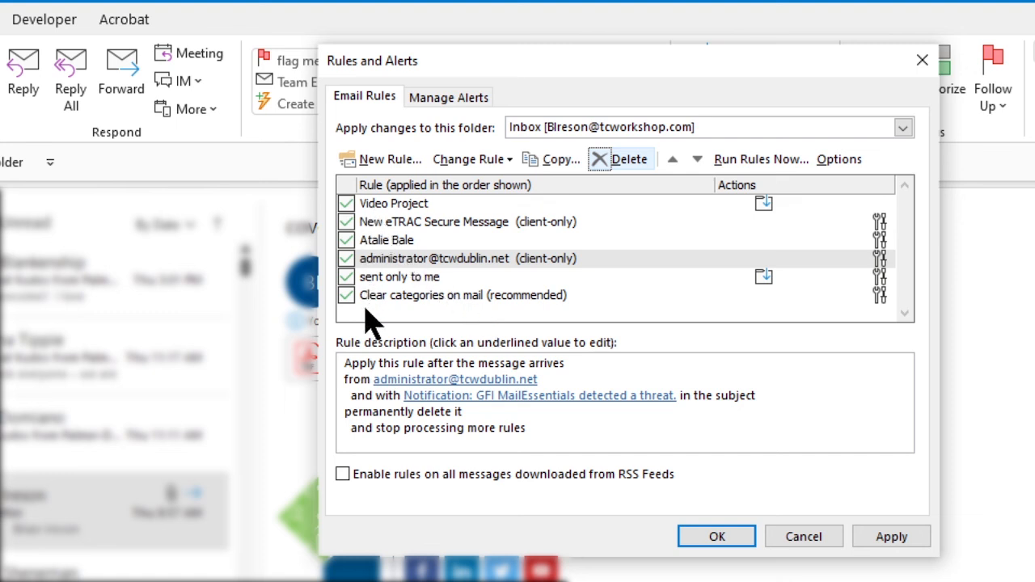
click(346, 205)
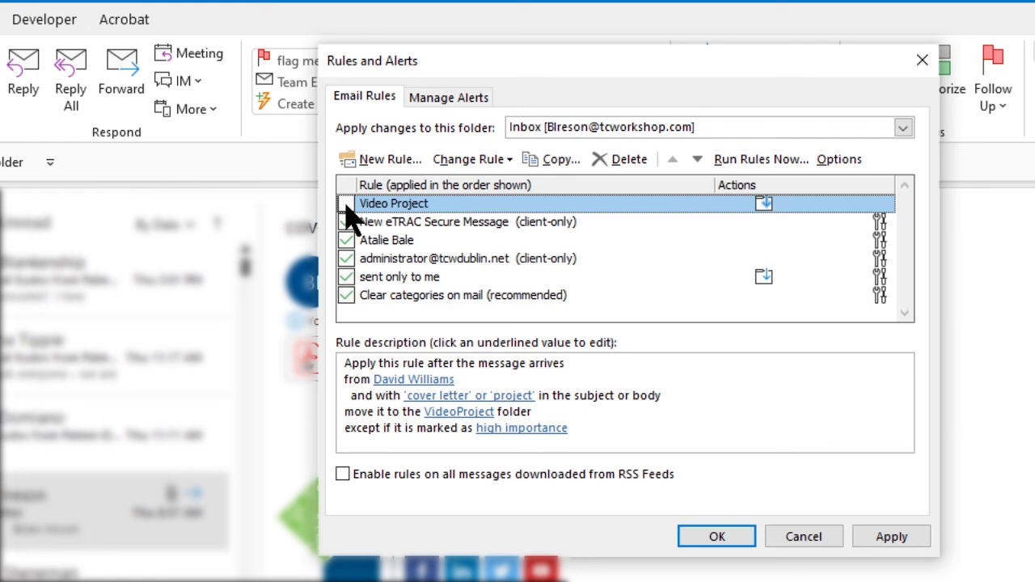
click(626, 446)
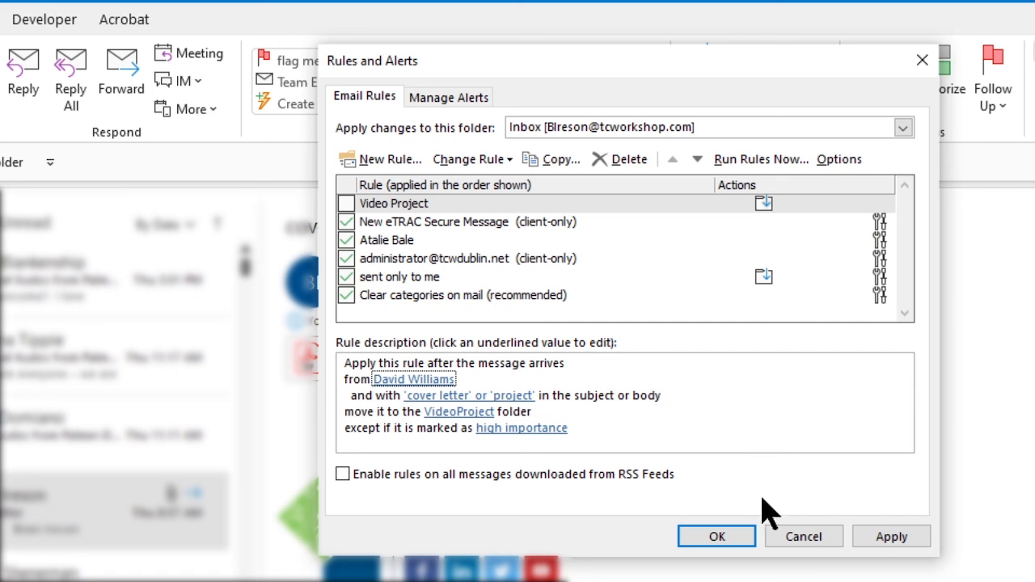
click(717, 541)
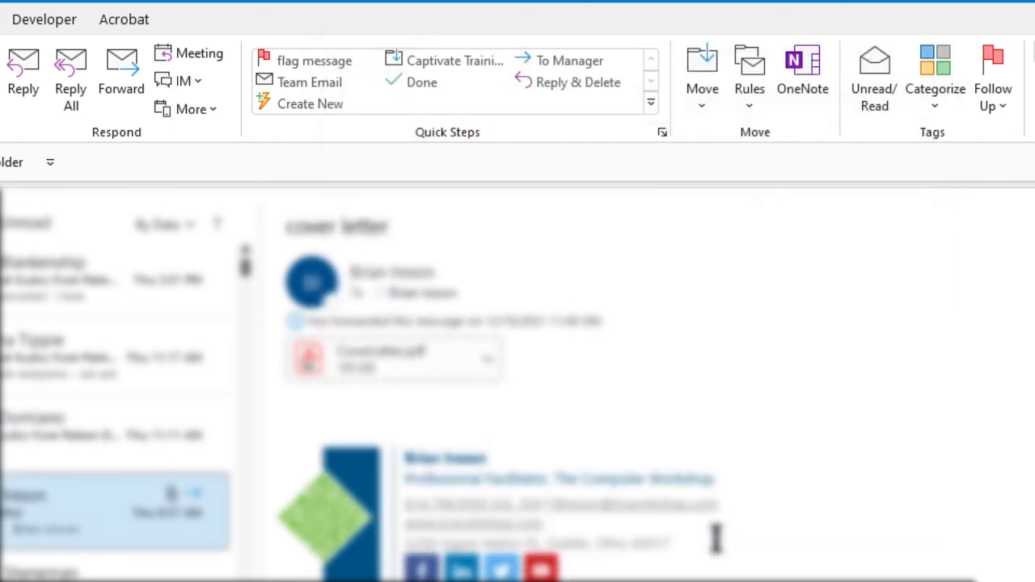